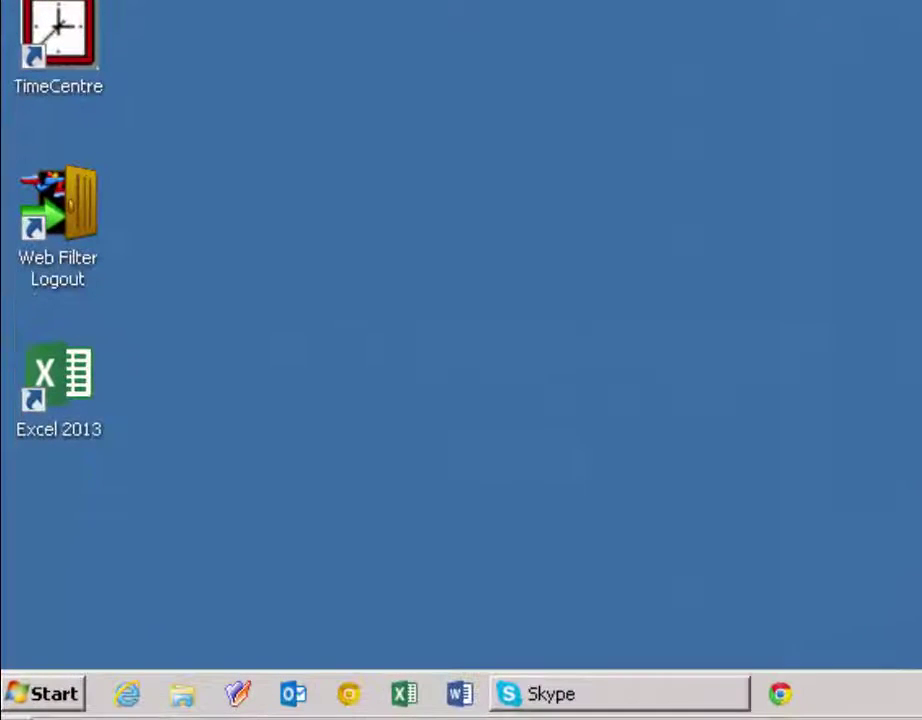
- Open the backup 5-12-15 folder on the personal network drive (H:)
left_click(45, 695)
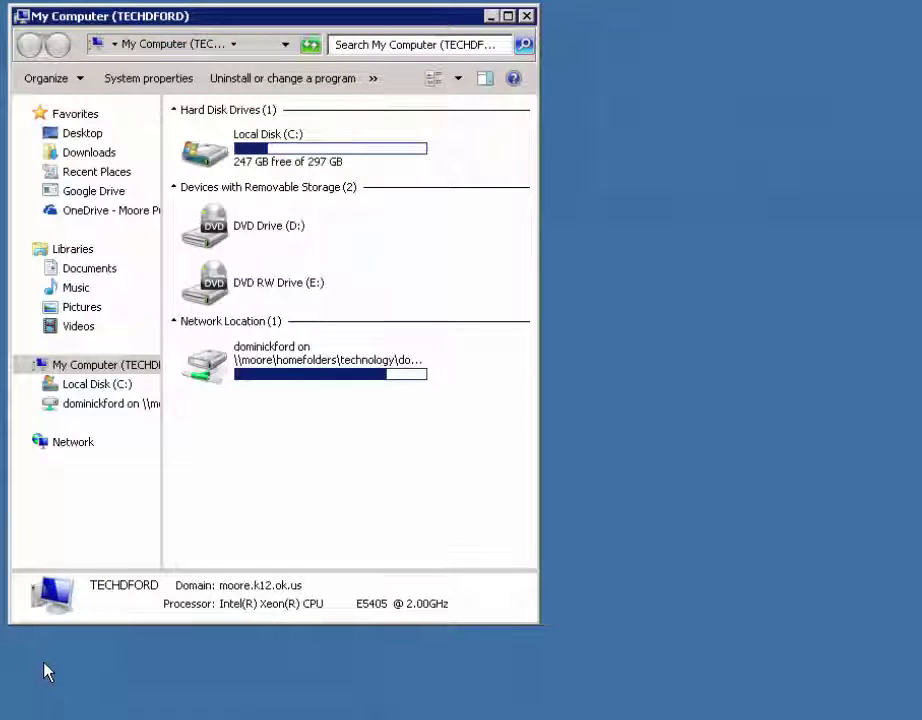
double_click(252, 367)
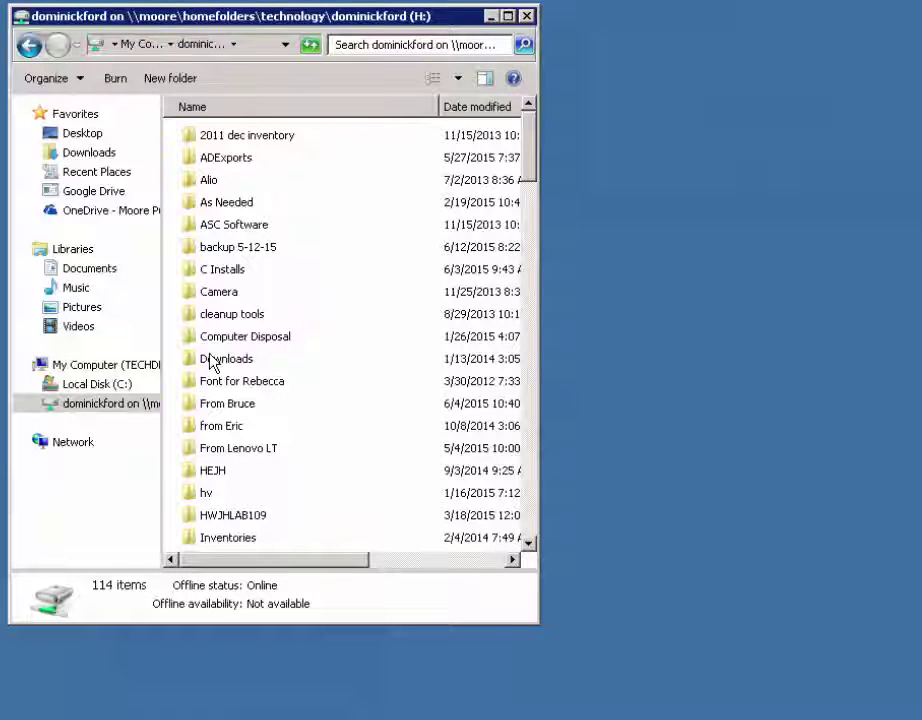
left_click(250, 257)
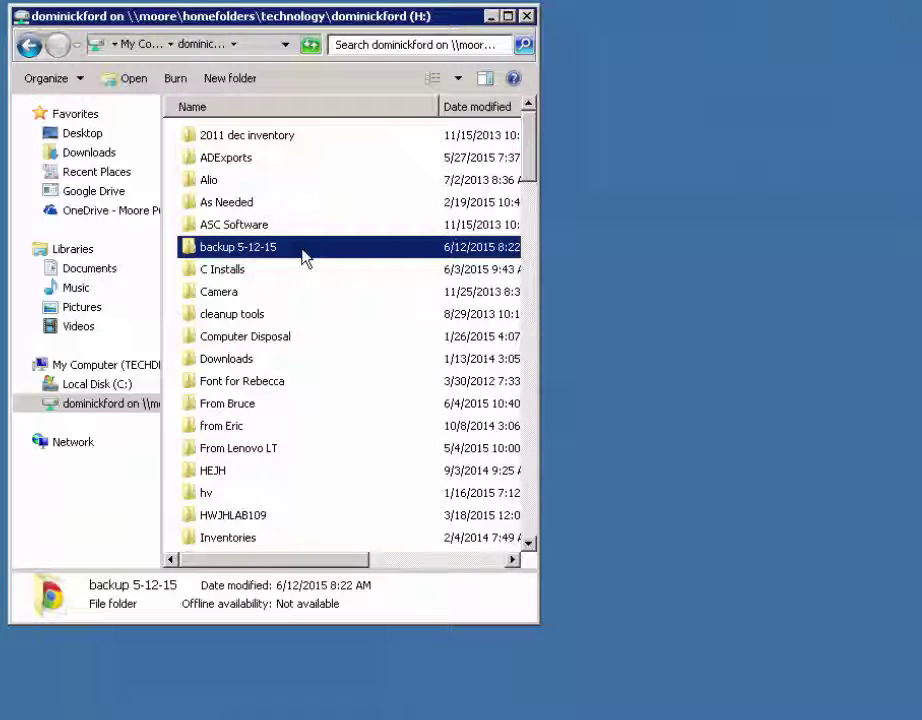
double_click(305, 258)
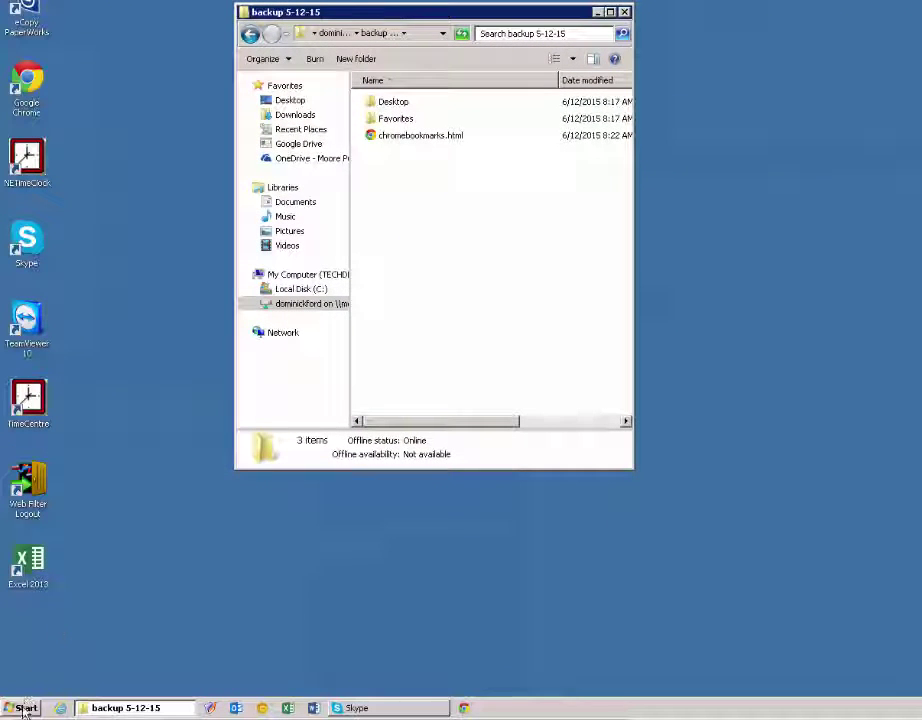
- Open Local Disk (C:) in a second file window and place it beside the backup folder window
left_click(25, 708)
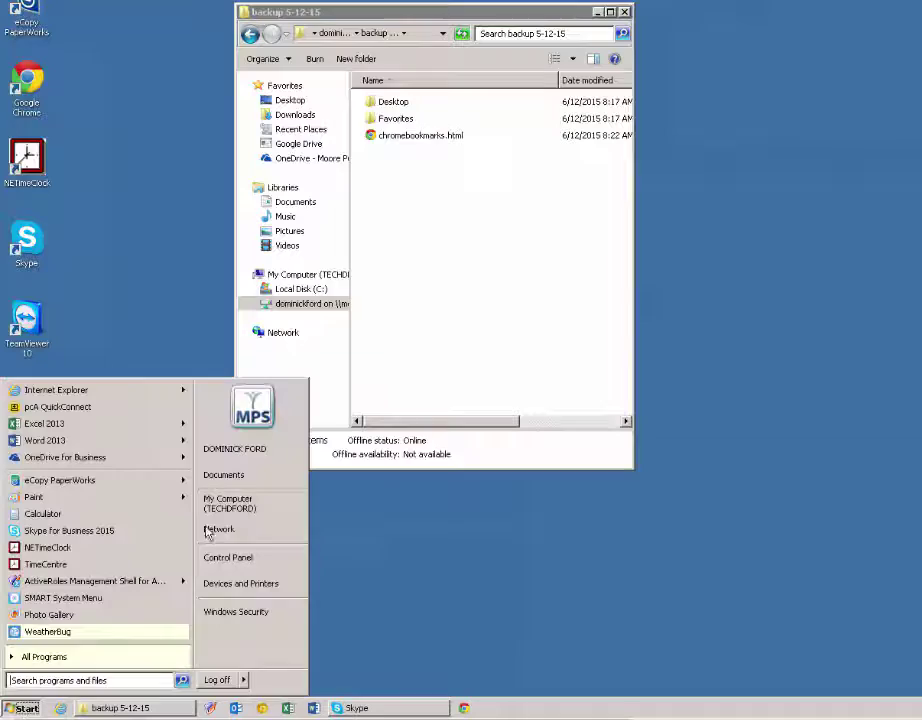
left_click(236, 509)
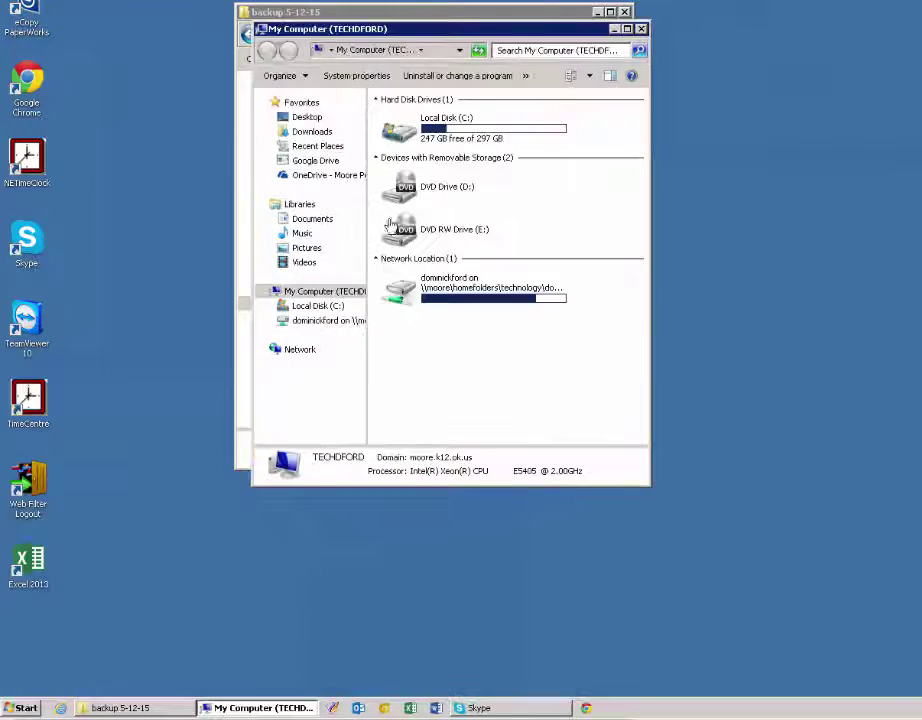
left_click_drag(465, 32, 784, 159)
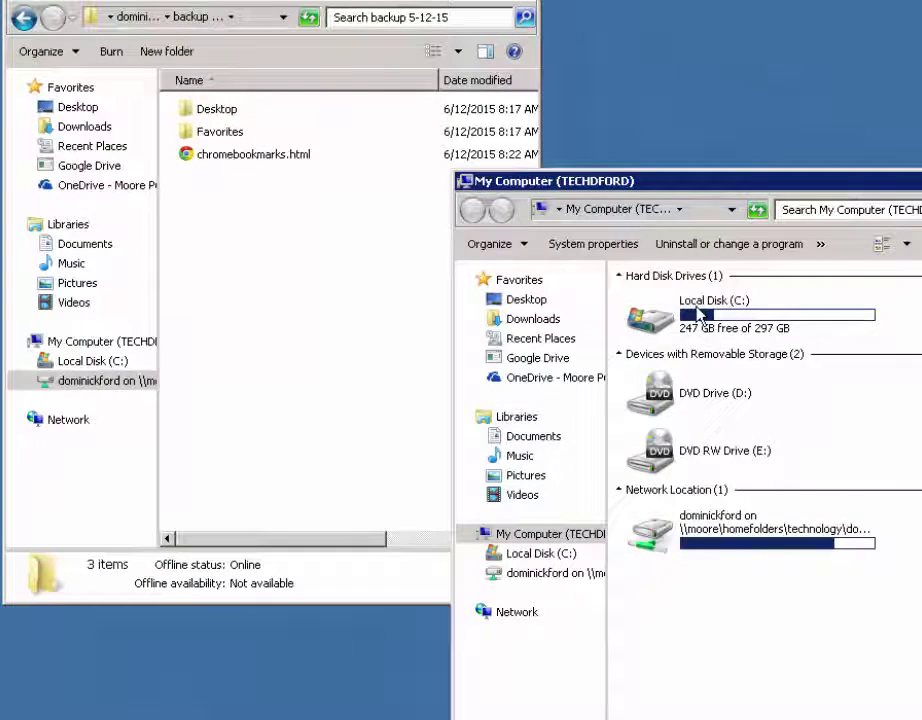
double_click(697, 318)
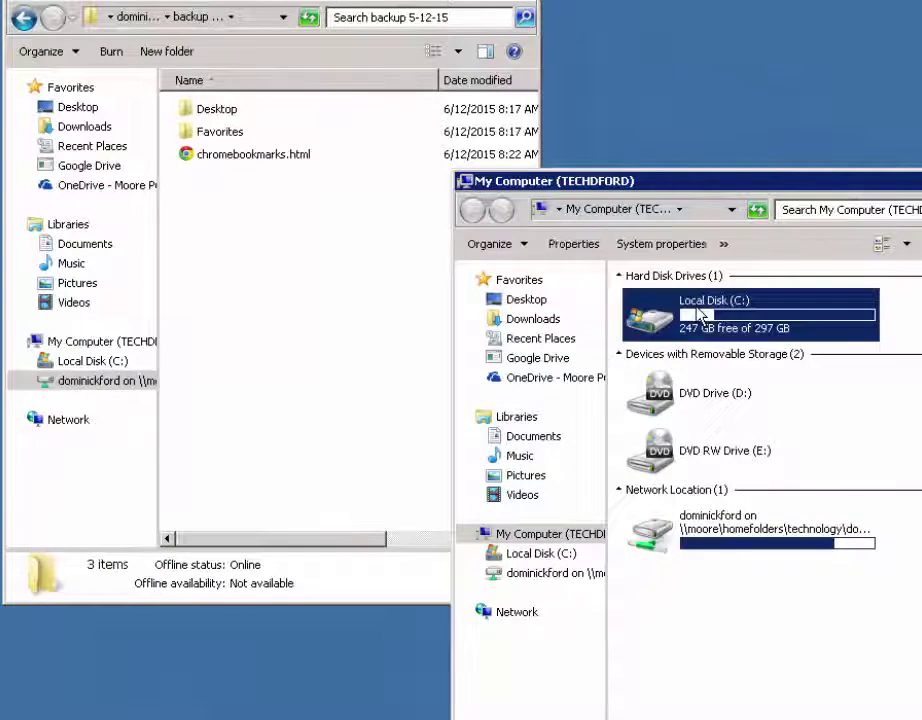
left_click_drag(714, 197, 628, 195)
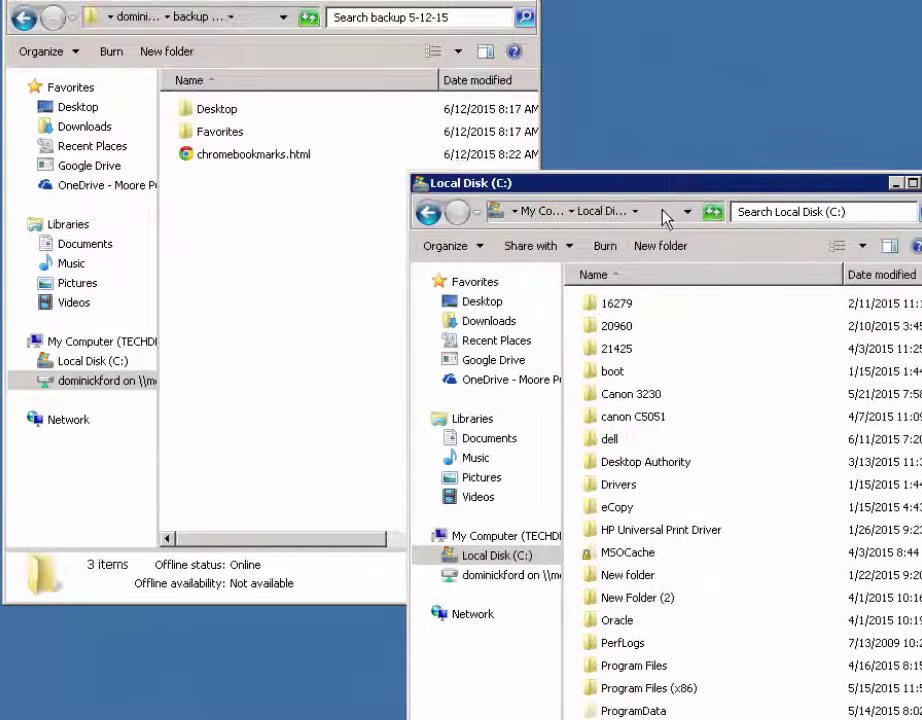
- Open the current user's profile folder inside Users on Local Disk (C:)
scroll(642, 442, "down", 1)
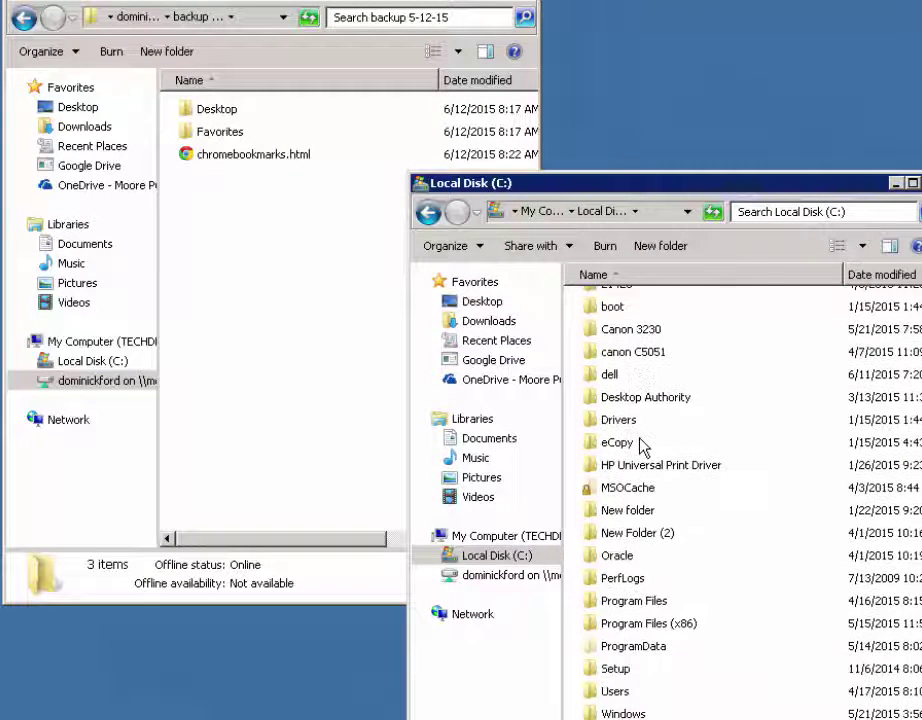
scroll(642, 448, "down", 1)
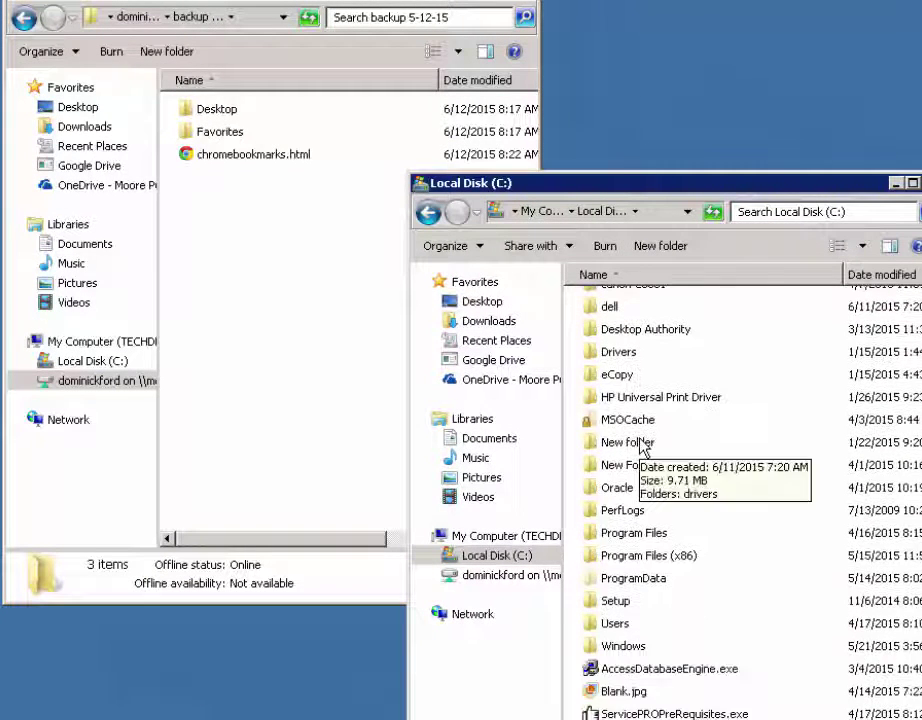
left_click(648, 630)
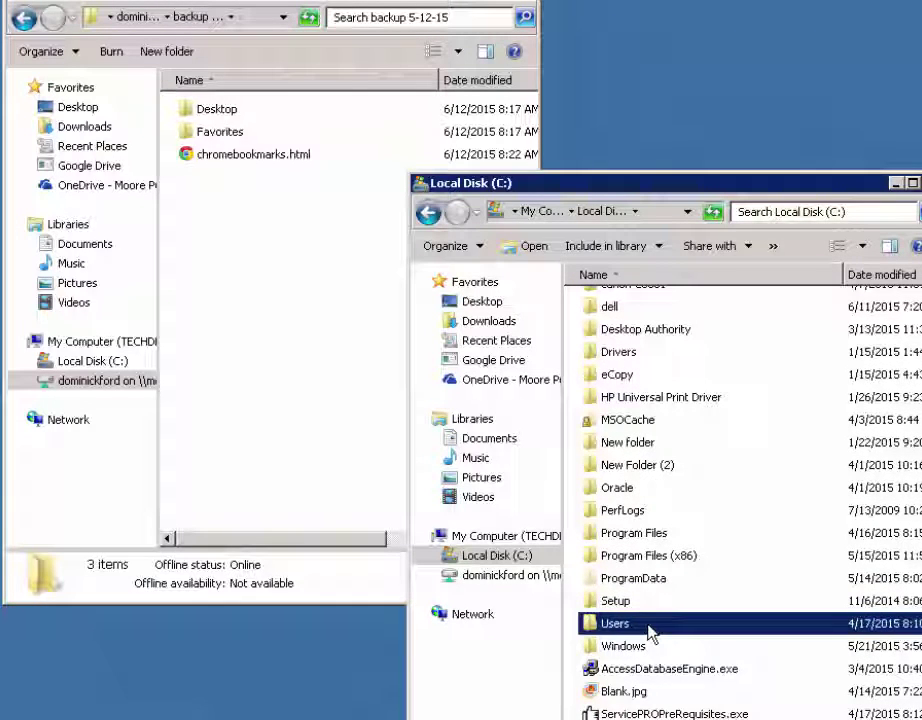
double_click(650, 628)
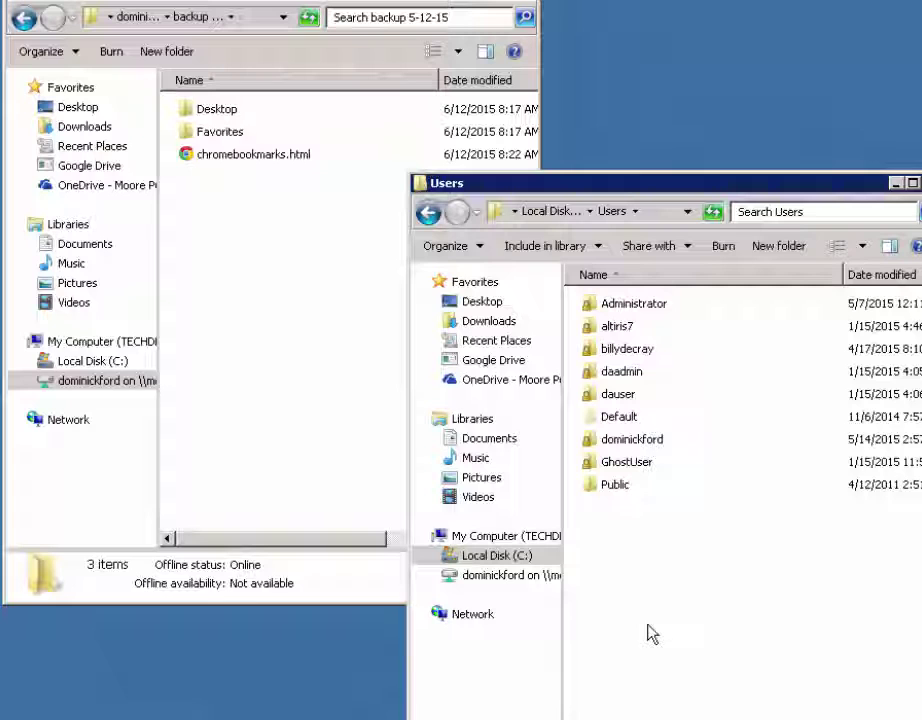
left_click(653, 446)
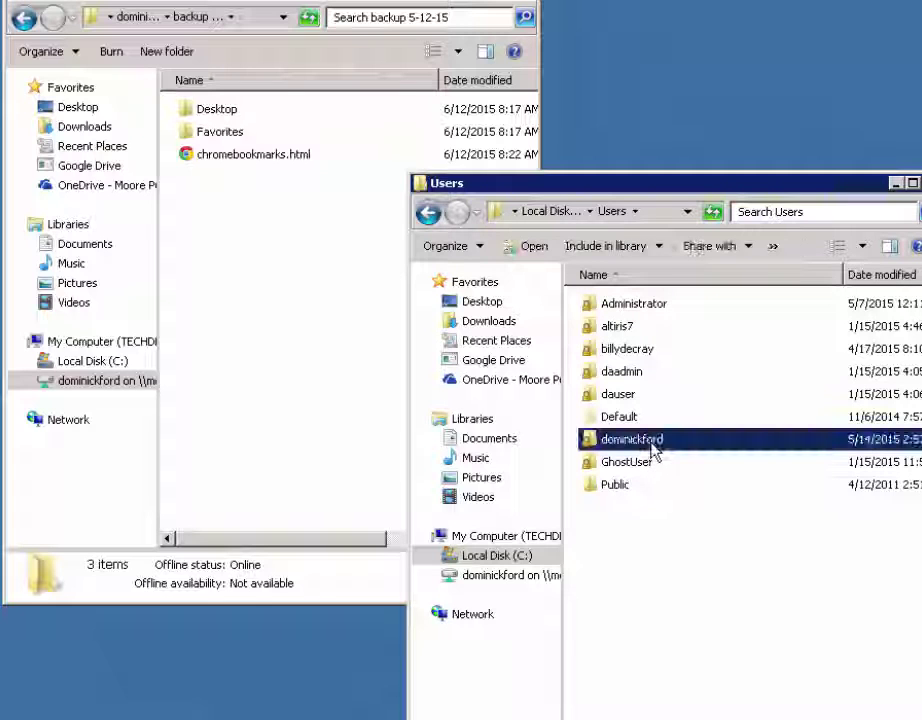
double_click(655, 451)
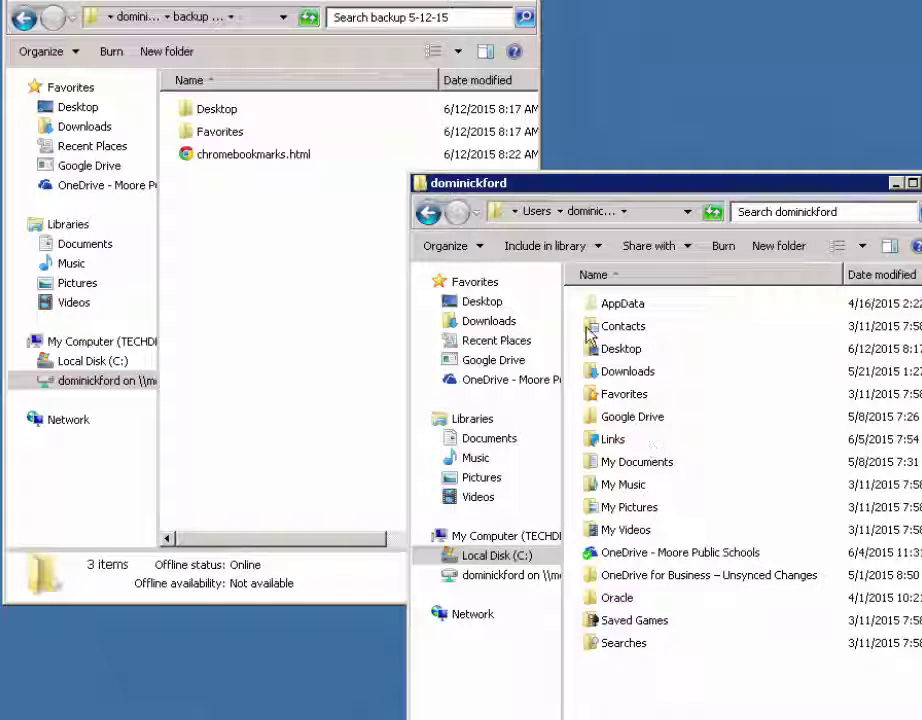
- Copy the backed-up Desktop folder into the user's profile folder, merging the folders and replacing the files for all conflicts
left_click(212, 112)
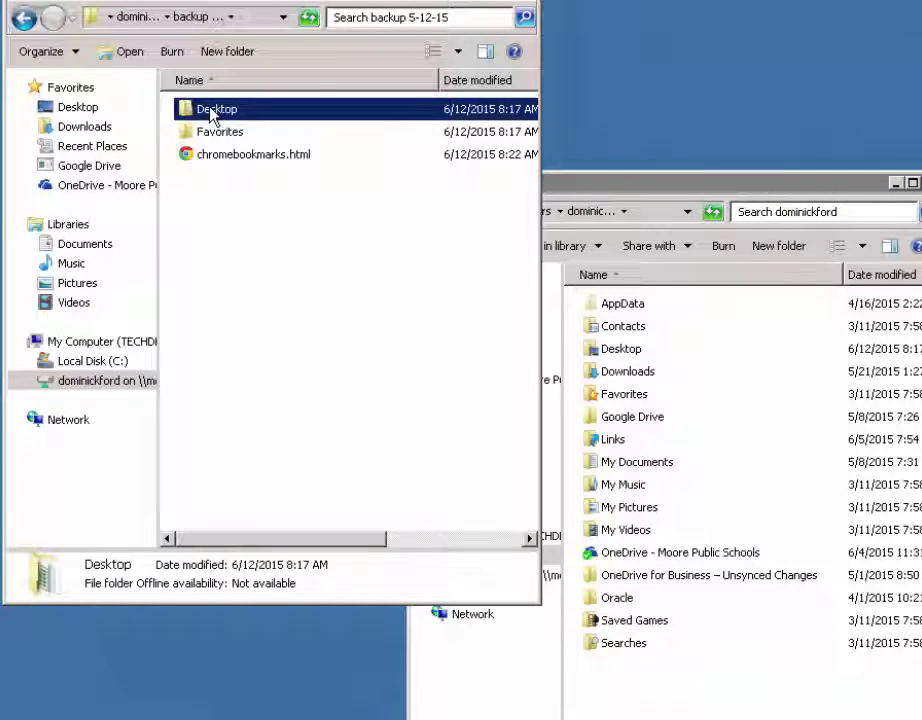
left_click_drag(210, 112, 700, 693)
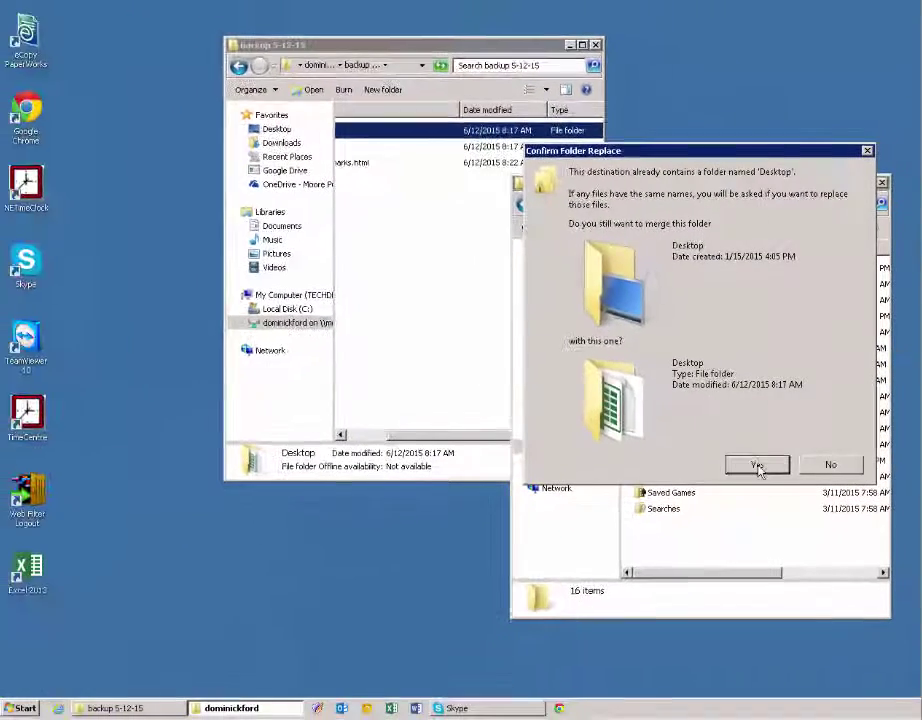
left_click(757, 465)
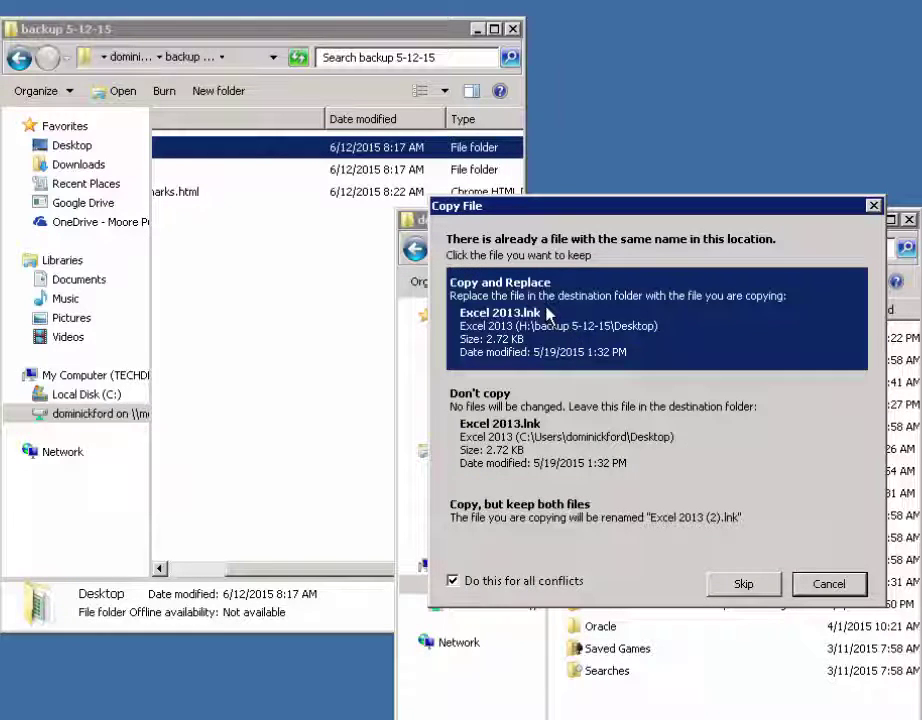
left_click(546, 314)
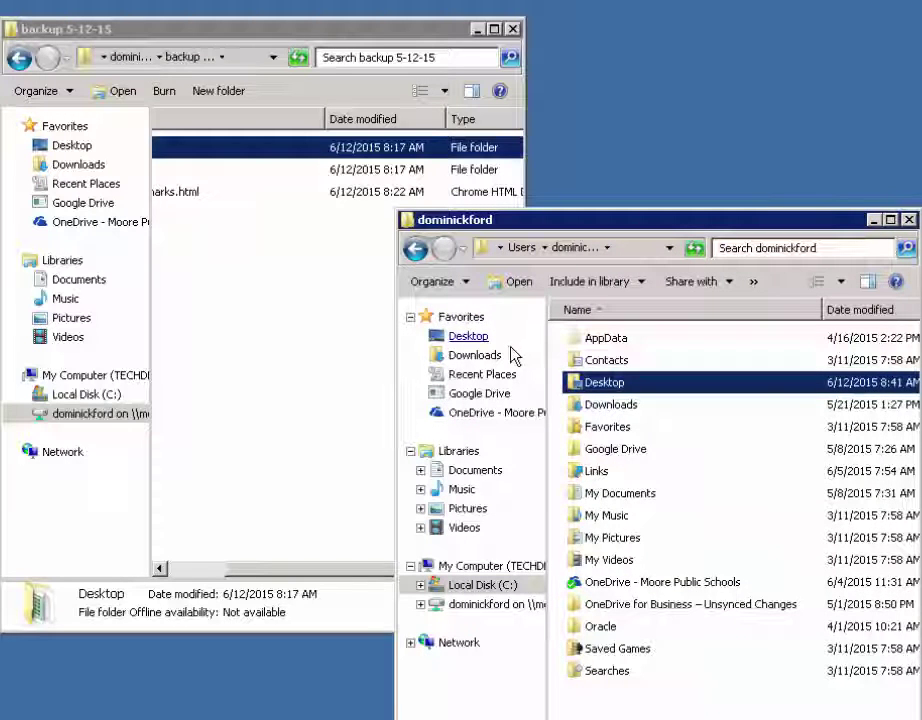
- Copy the backed-up Favorites folder into the user's profile folder, replacing conflicting files and merging all existing subfolders
left_click(288, 313)
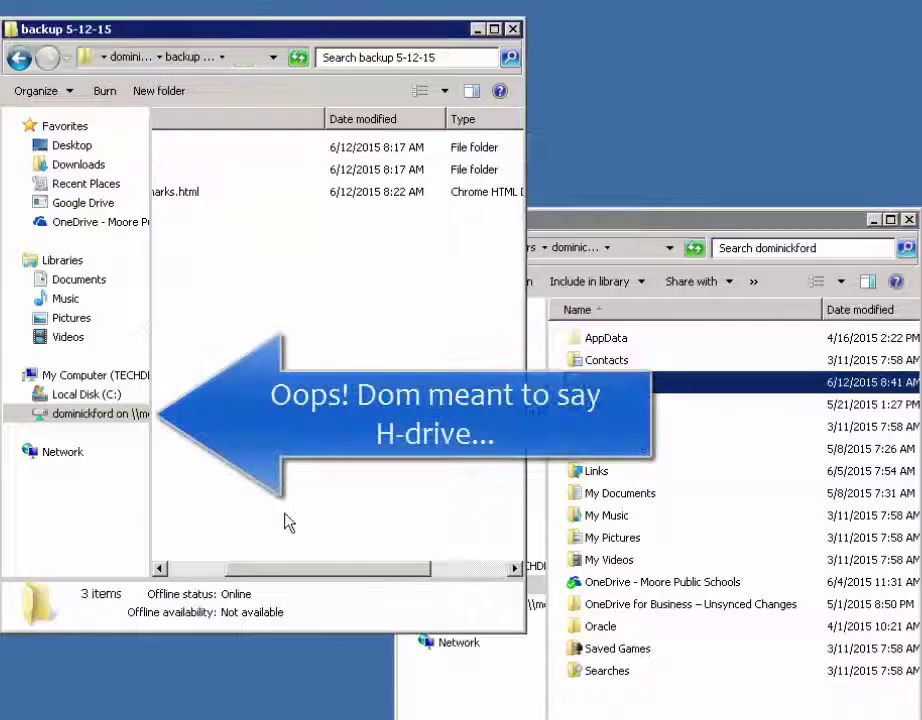
left_click_drag(273, 582, 181, 590)
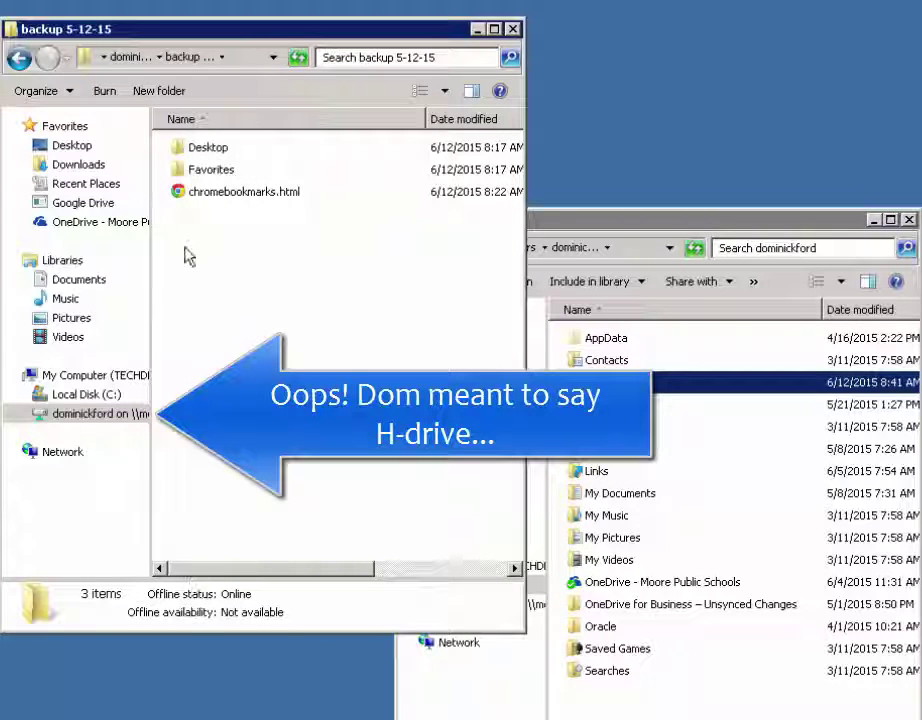
left_click(195, 172)
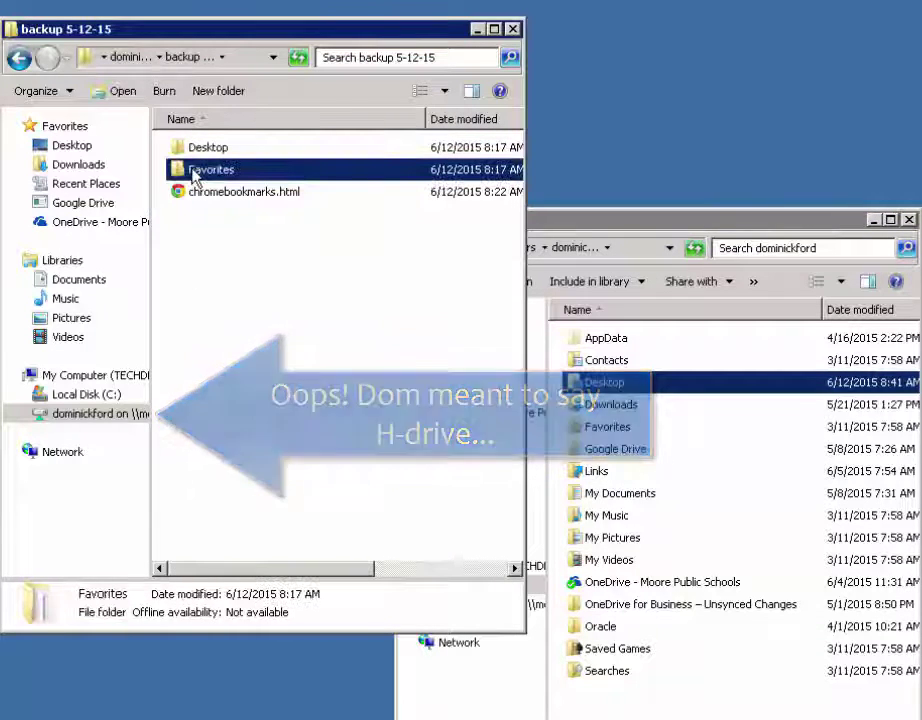
left_click_drag(195, 172, 612, 710)
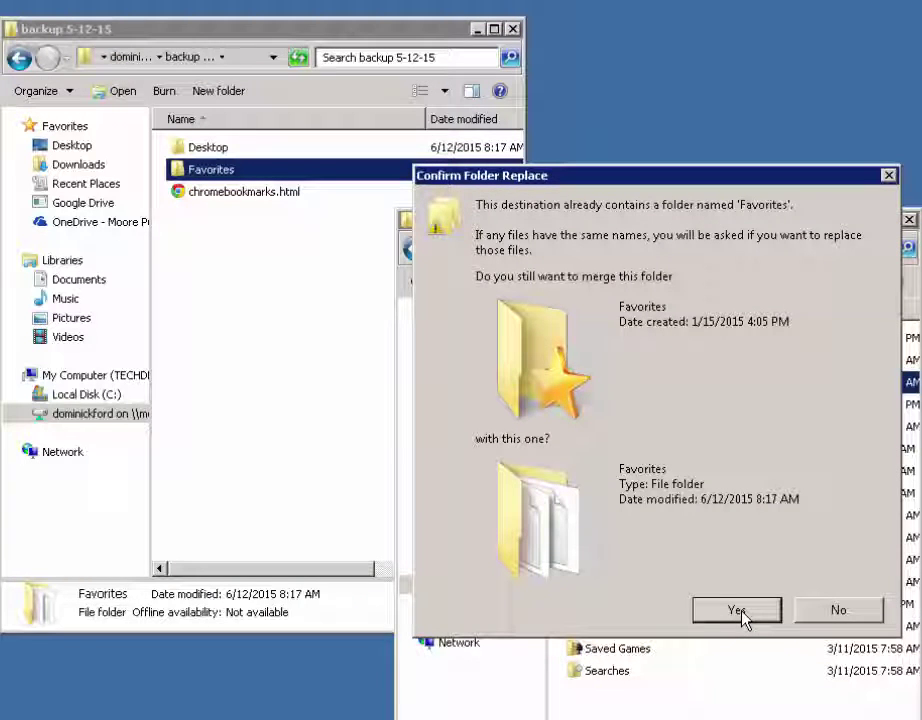
left_click(742, 618)
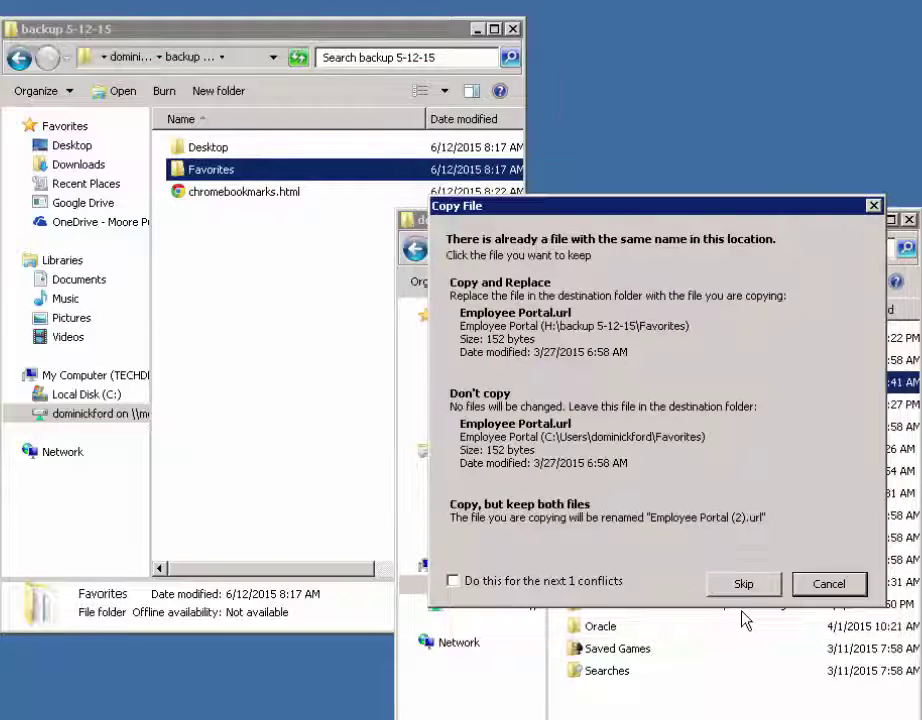
left_click(452, 581)
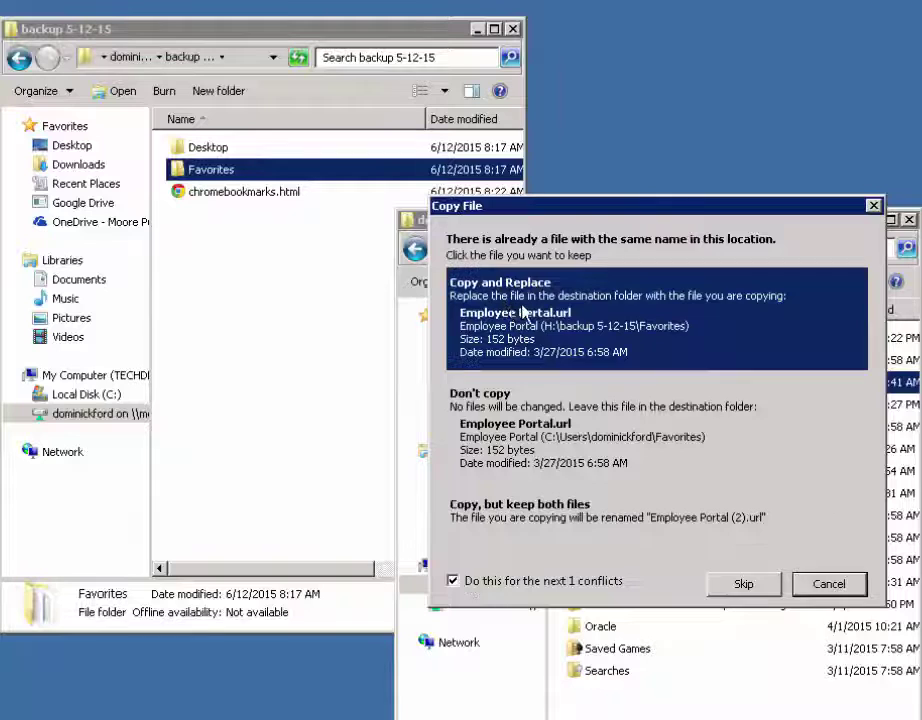
left_click(522, 314)
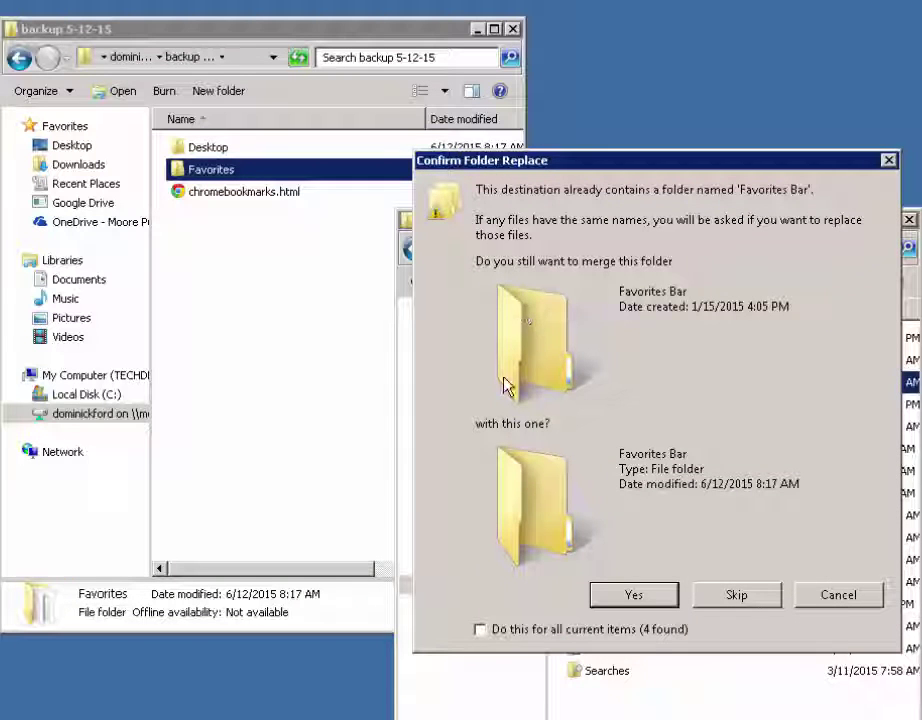
left_click(480, 630)
left_click(630, 597)
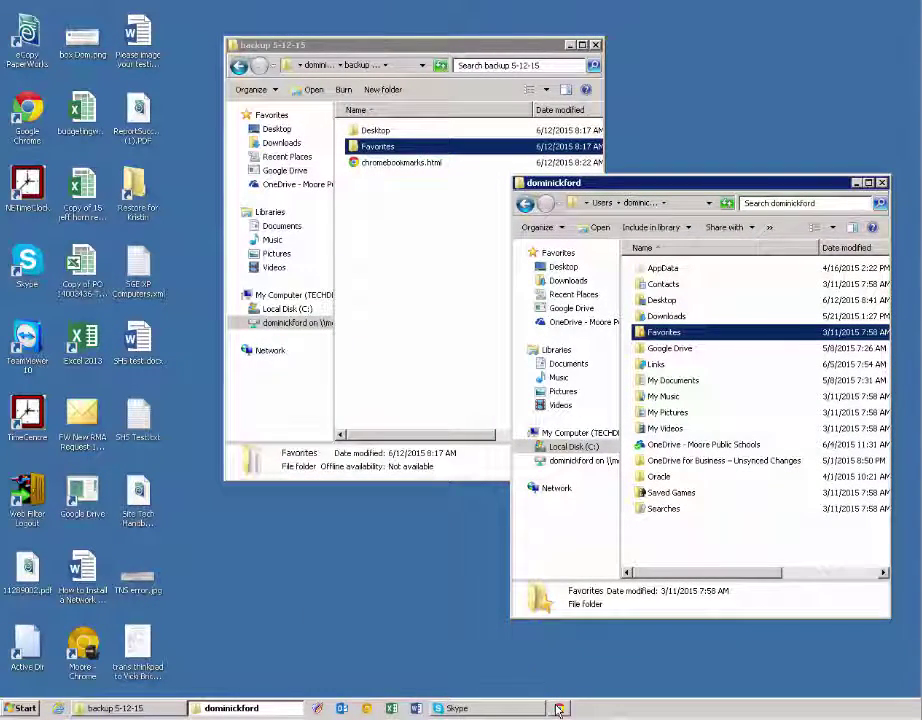
- Switch to Google Chrome, dismiss the Google privacy notice and open the Bookmark manager
left_click(30, 115)
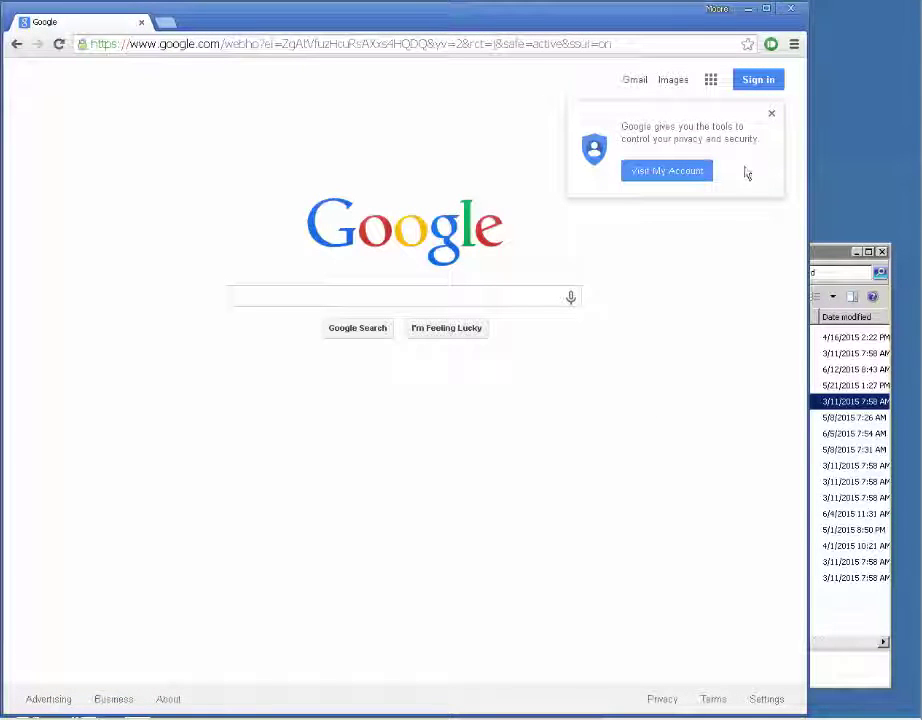
left_click(771, 114)
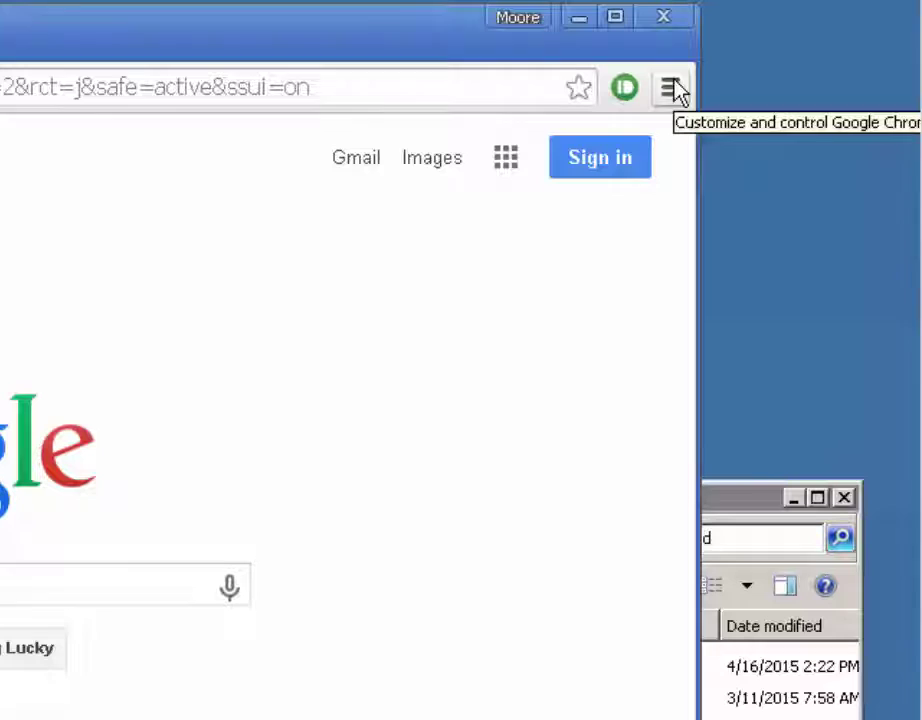
left_click(671, 89)
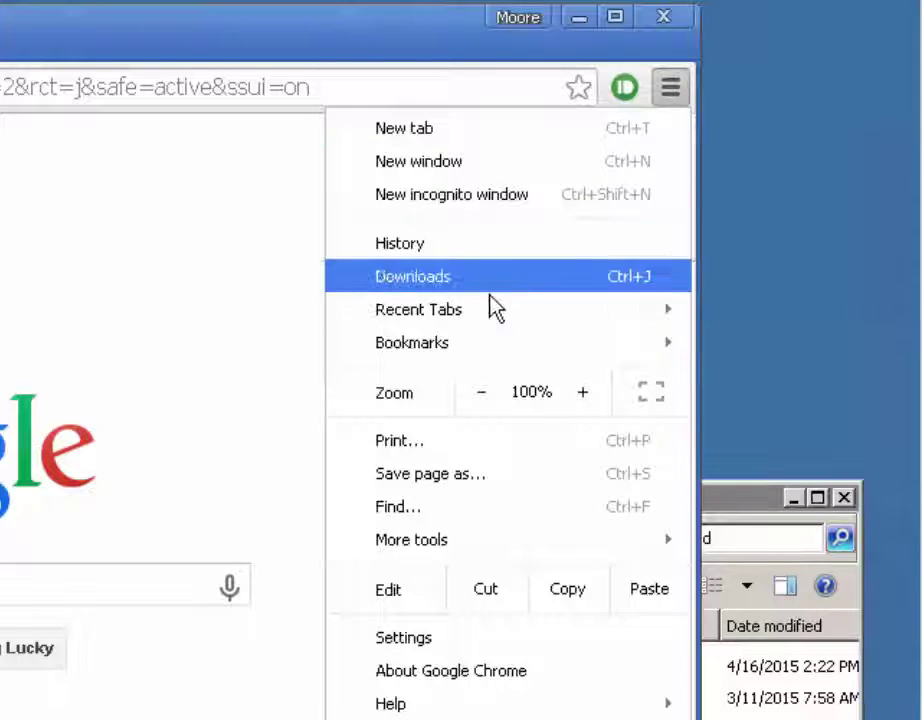
mouse_move(477, 345)
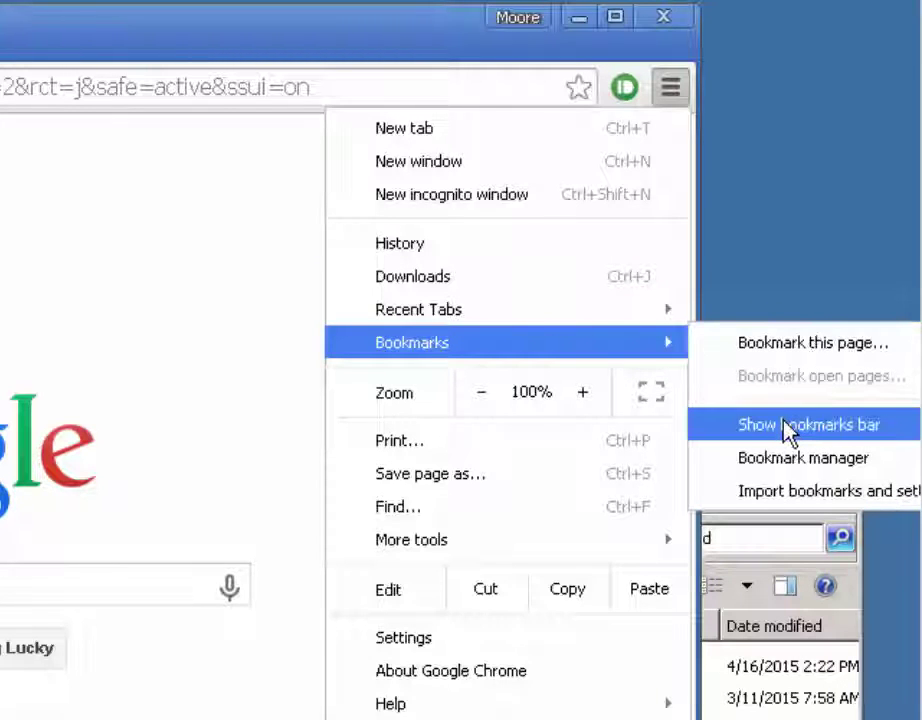
left_click(781, 470)
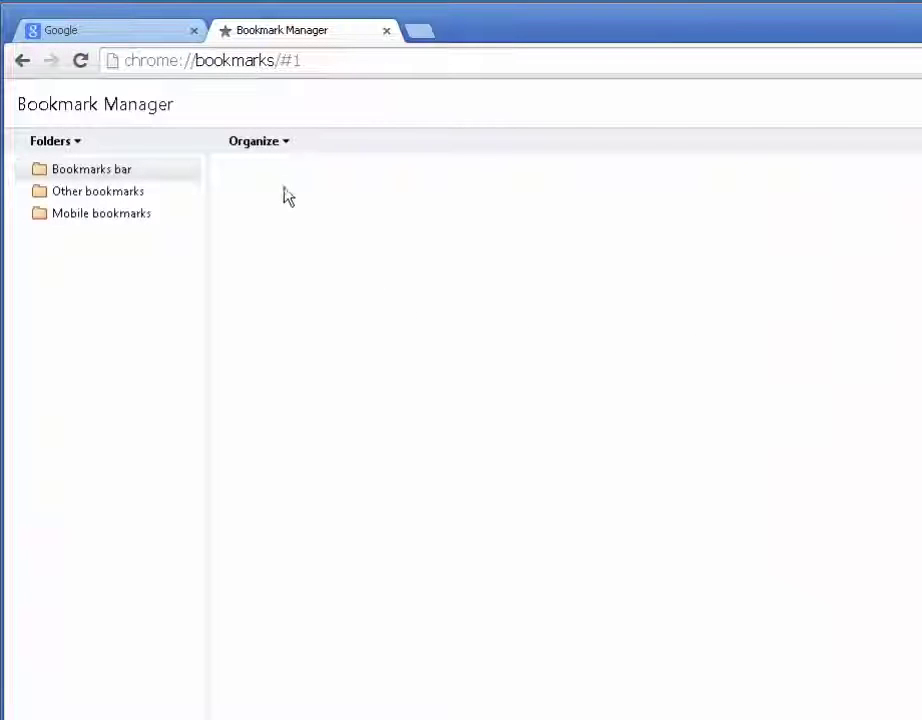
- Import bookmarks from the HTML file chromebookmarks.html in the backup 5-12-15 folder
left_click(257, 147)
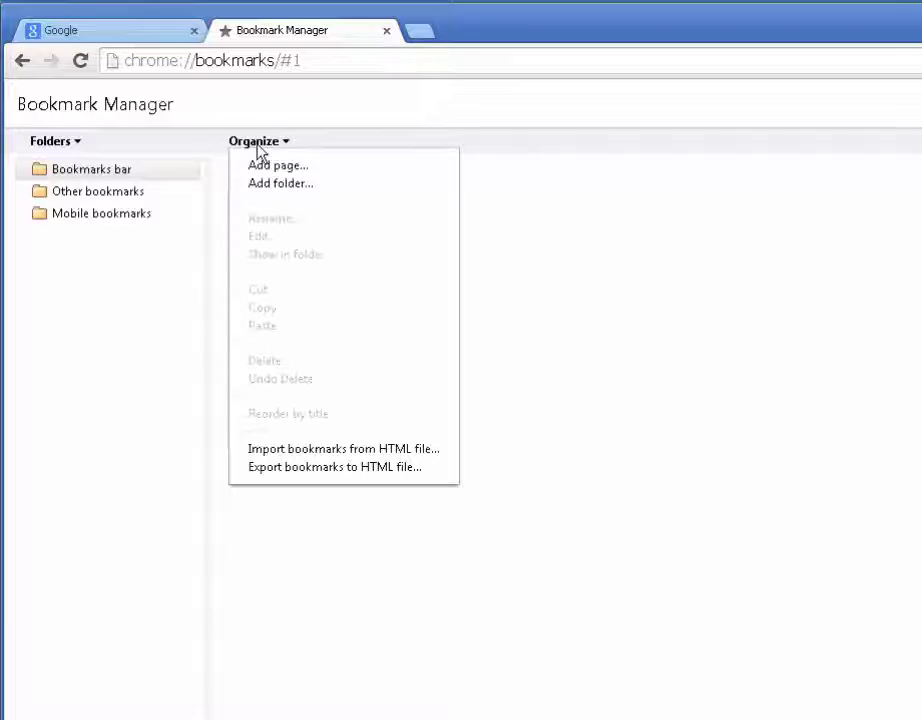
left_click(285, 449)
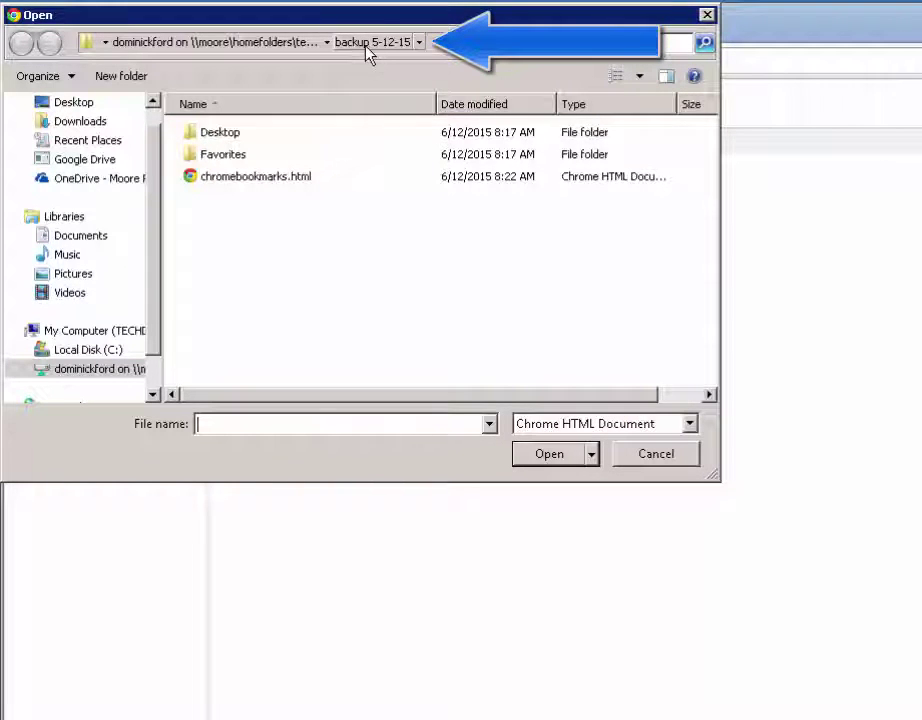
left_click(262, 180)
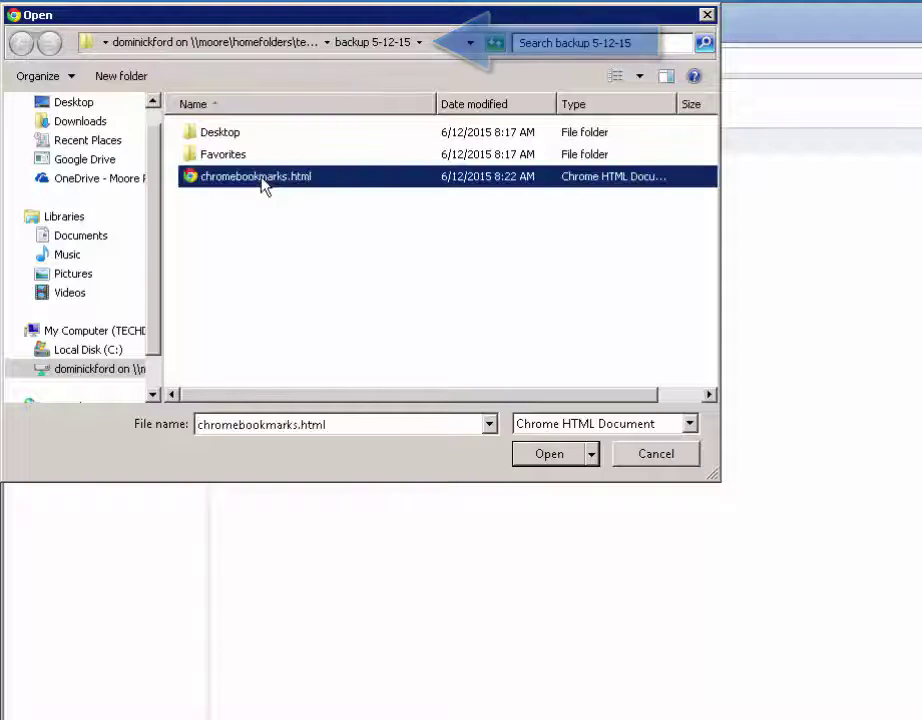
left_click(548, 455)
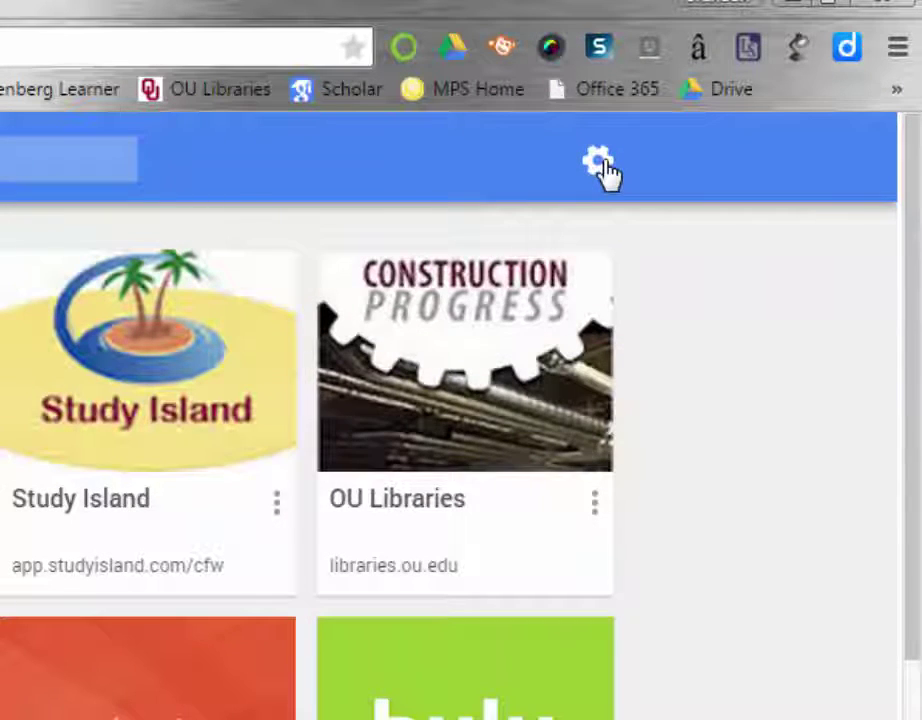
- Show the view and import/export options of the tile-style bookmark manager
left_click(599, 163)
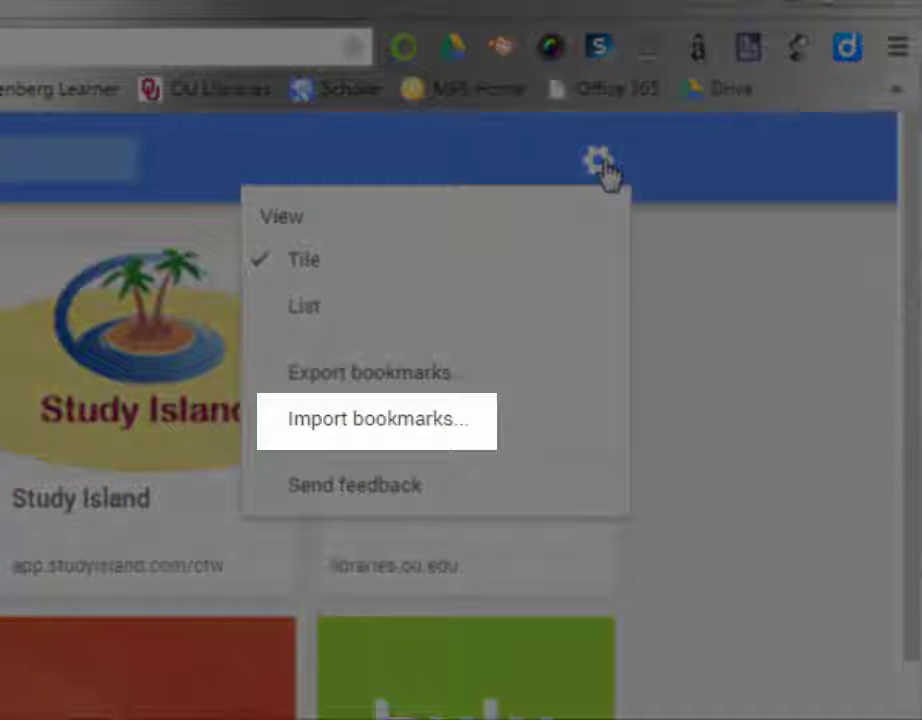